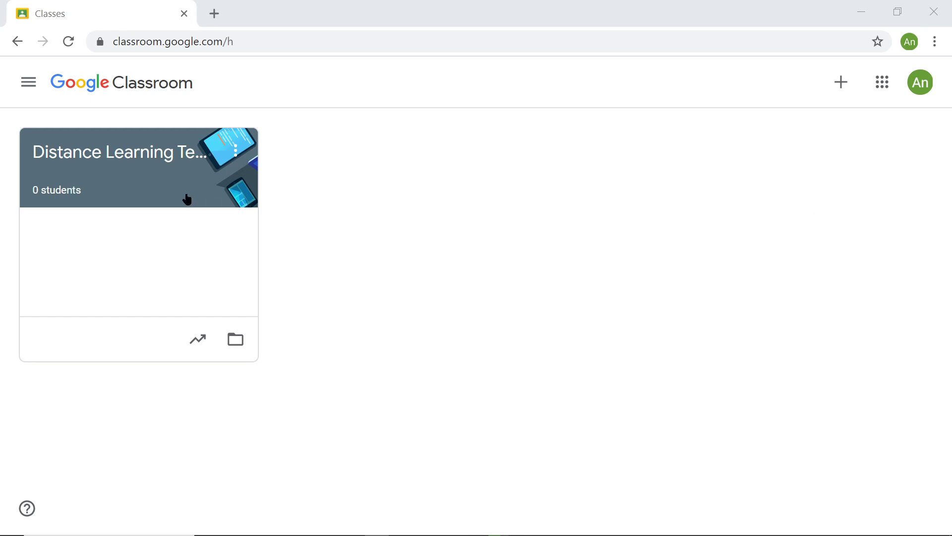
- Start a new question in the classwork of the Distance Learning Technologies at MPS class
left_click(159, 154)
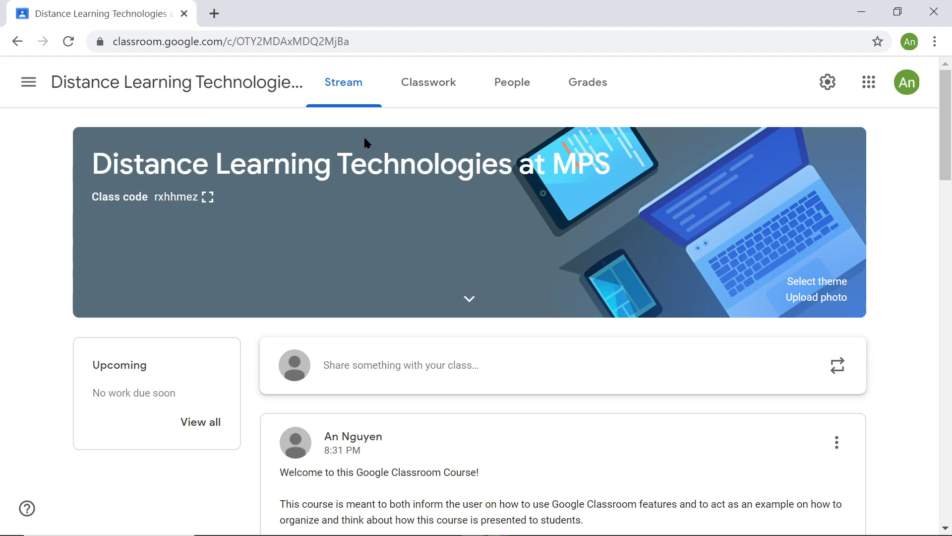
left_click(427, 82)
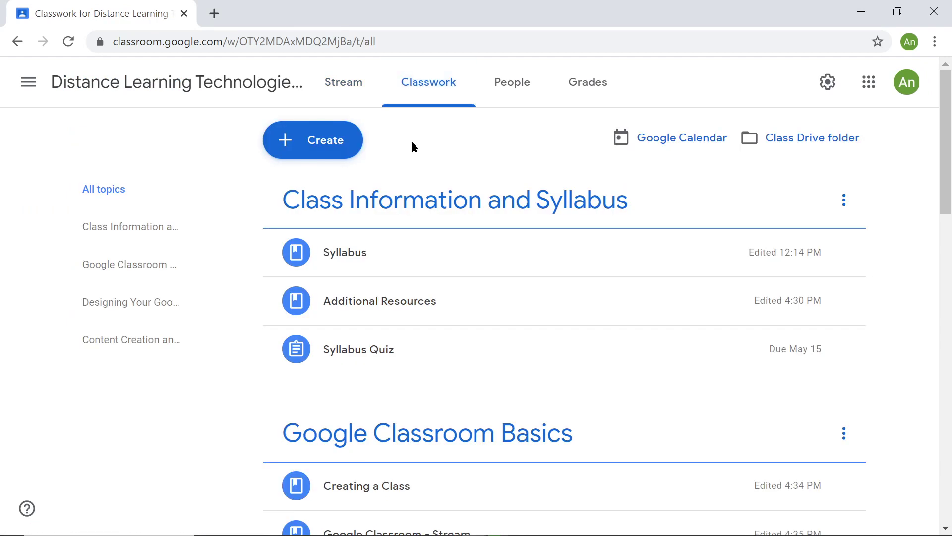
left_click(321, 140)
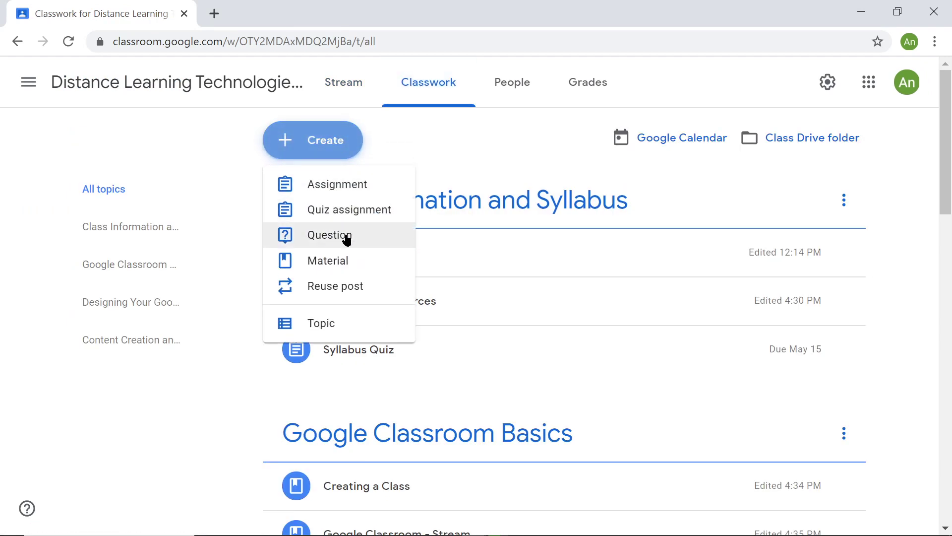
left_click(346, 240)
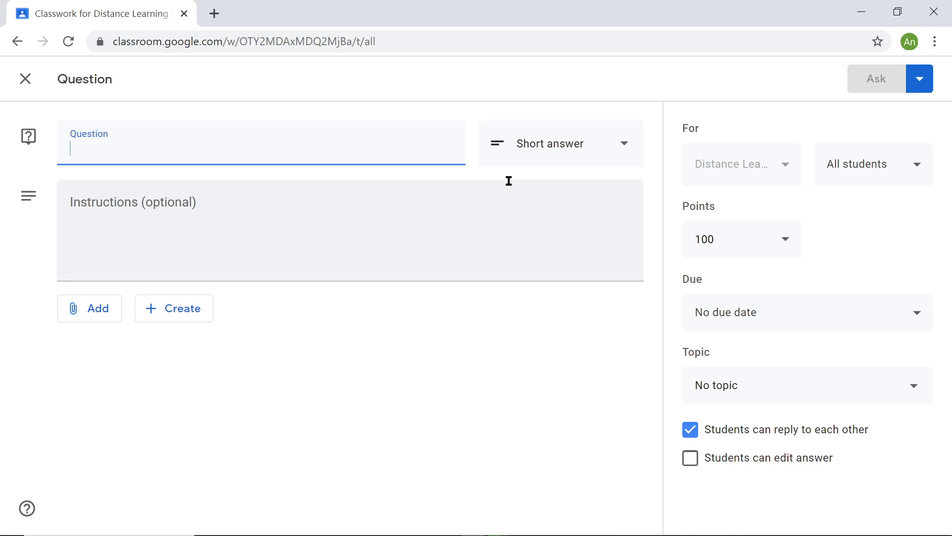
- Enter the question text "What do you think of putting privacy and firewall protections on student devices?"
type("What ")
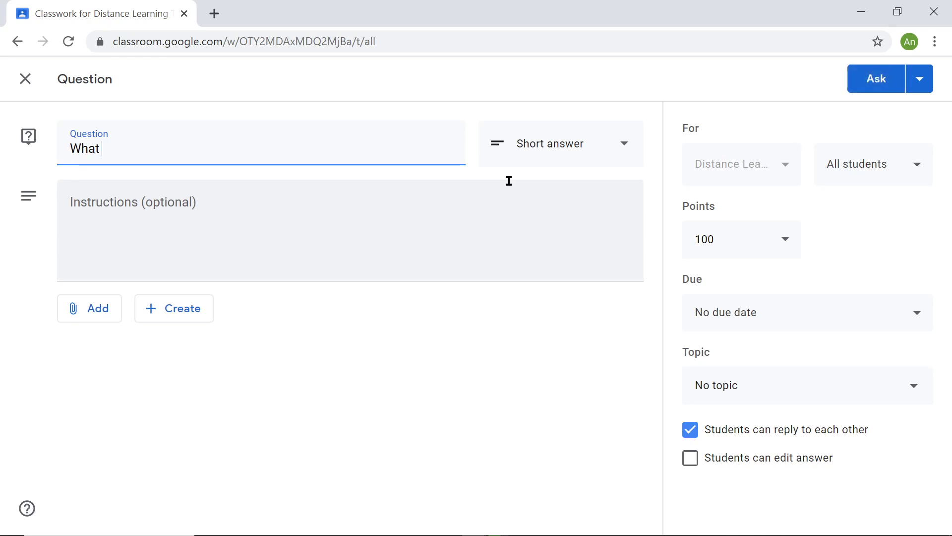
type("do you think of putti")
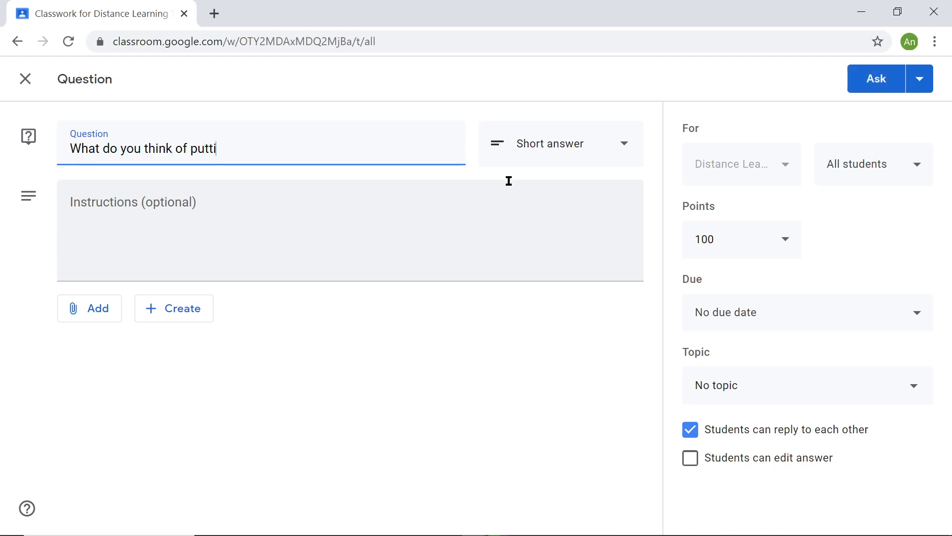
type("ng privacy and firewall prot")
type("ections on stud")
type("ent devices?")
right_click(509, 180)
- Fill in the question's instructions with "Discuss with your fellow students. Make sure to reply thoughtfully."
left_click(315, 226)
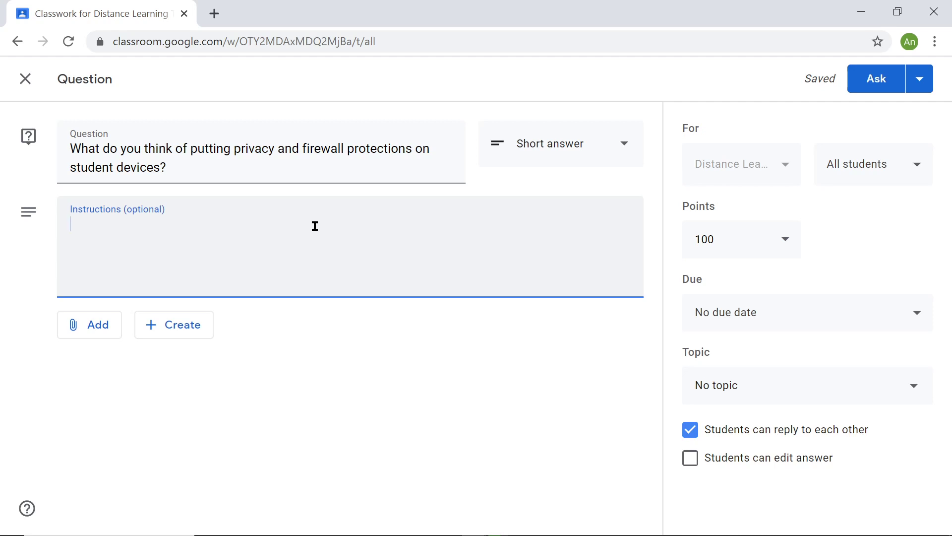
type("Discuss with")
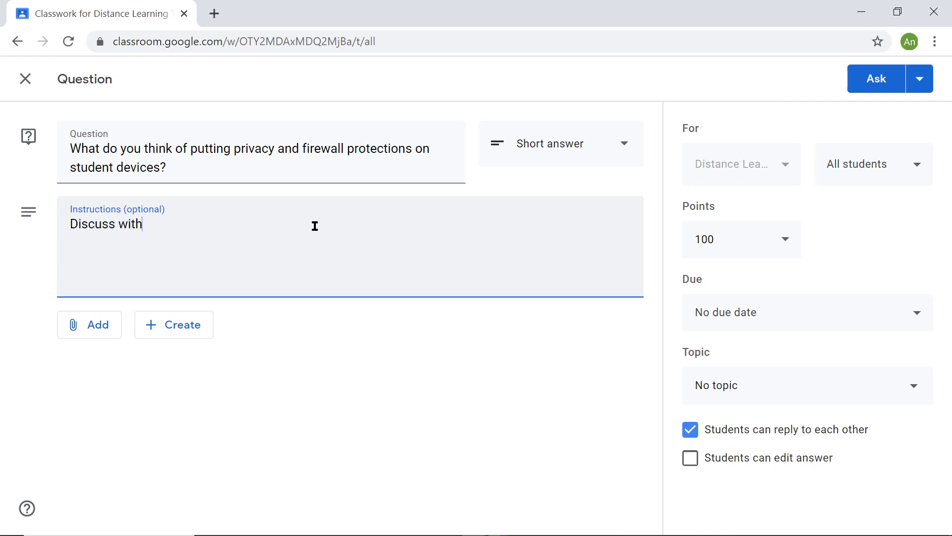
type(" your students. Ma")
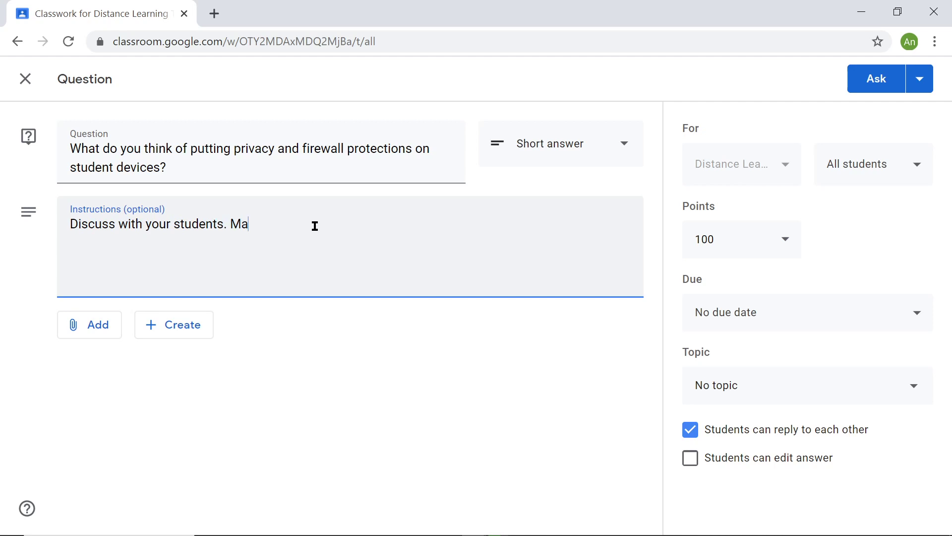
type("ke sure to reply")
key("BackSpace")
key("BackSpace")
key("BackSpace")
key("BackSpace")
key("BackSpace")
key("BackSpace")
key("BackSpace")
key("BackSpace")
key("BackSpace")
key("BackSpace")
key("BackSpace")
key("BackSpace")
key("BackSpace")
key("BackSpace")
key("BackSpace")
key("BackSpace")
key("BackSpace")
key("BackSpace")
key("BackSpace")
key("BackSpace")
key("BackSpace")
key("BackSpace")
key("BackSpace")
key("BackSpace")
key("BackSpace")
key("BackSpace")
key("BackSpace")
key("BackSpace")
type("fell")
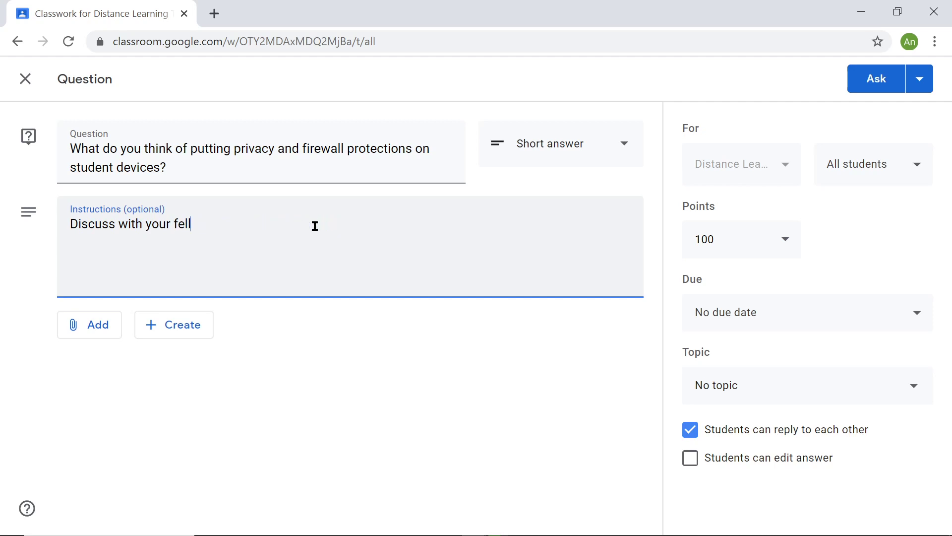
type("ow students. Make ")
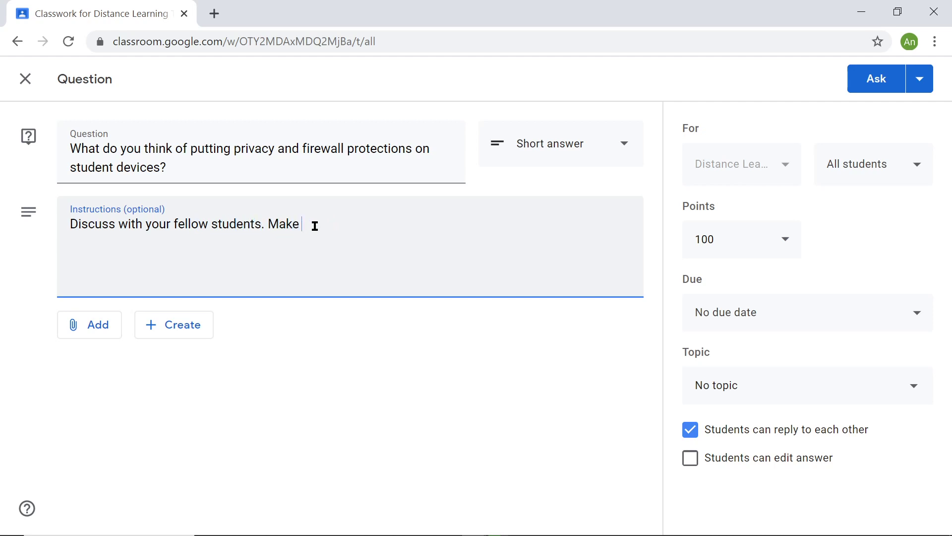
type("sure to reply th")
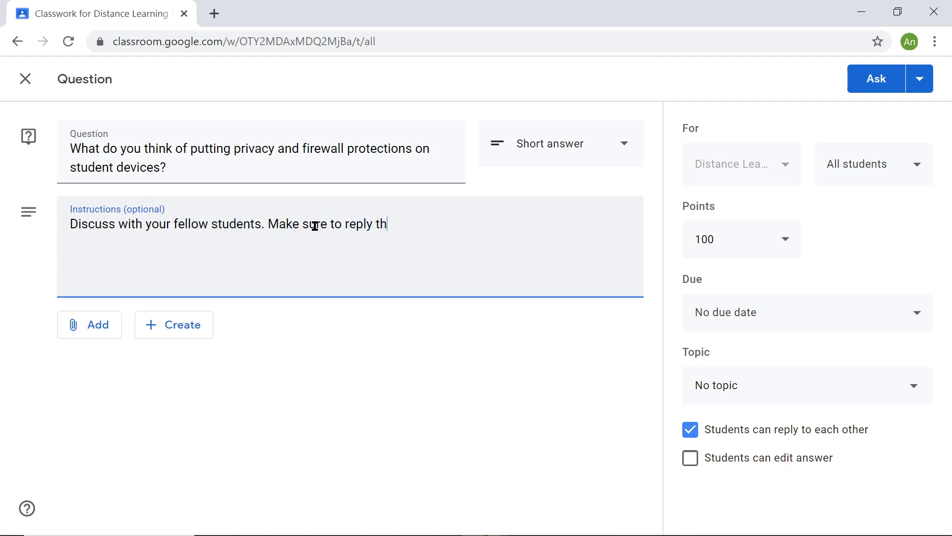
type("oughtfully.")
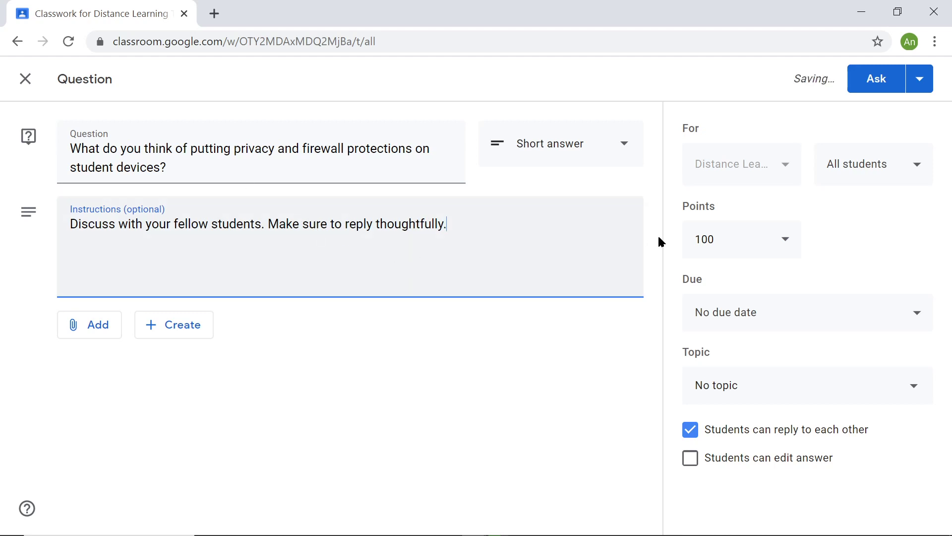
- Make the question ungraded and set its due date to May 15, 2020
left_click(745, 239)
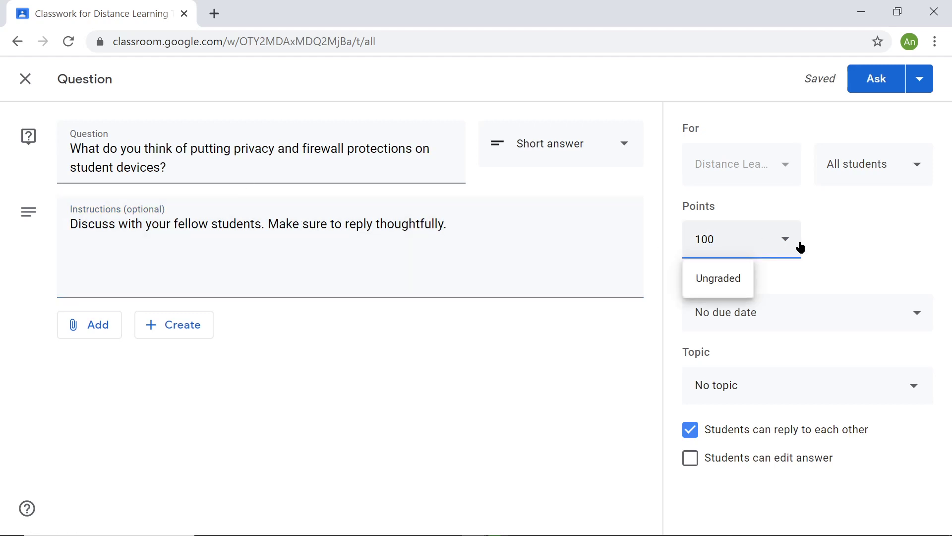
left_click(725, 280)
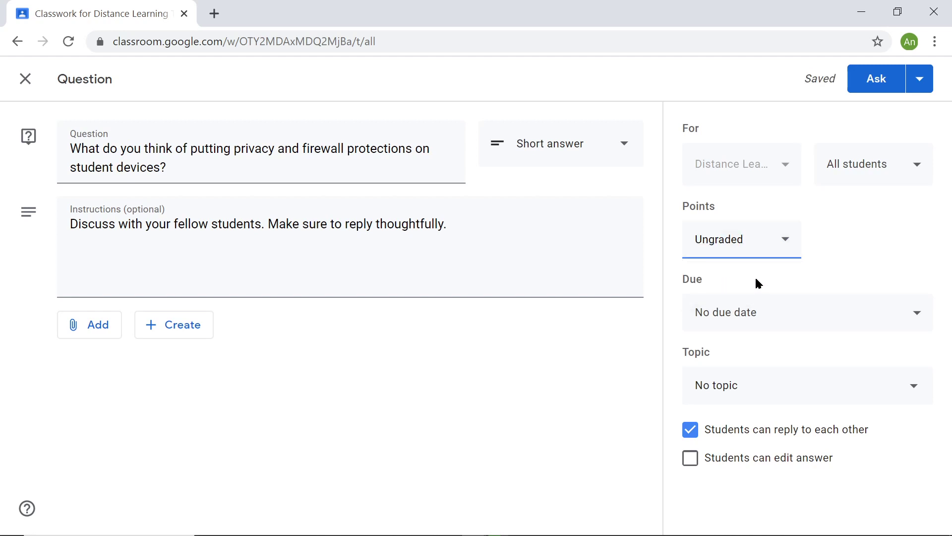
left_click(774, 311)
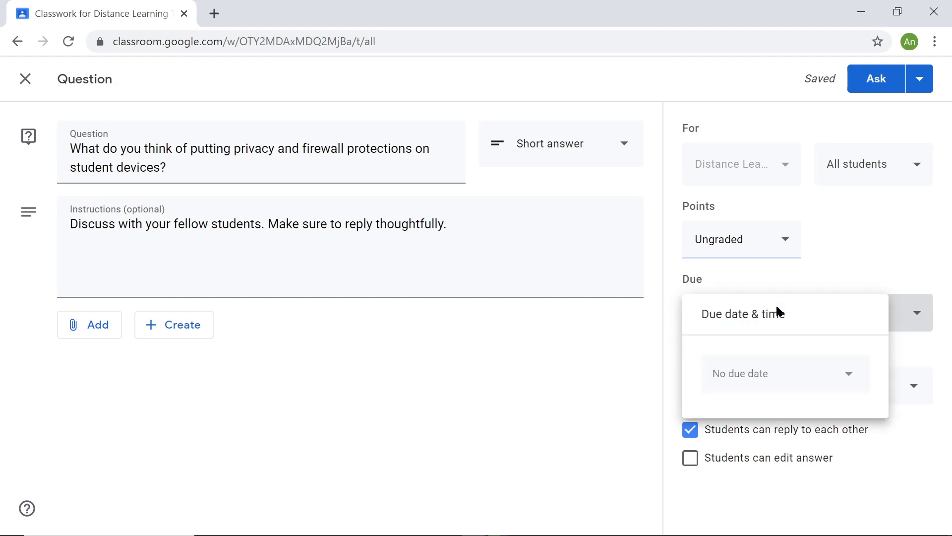
left_click(822, 373)
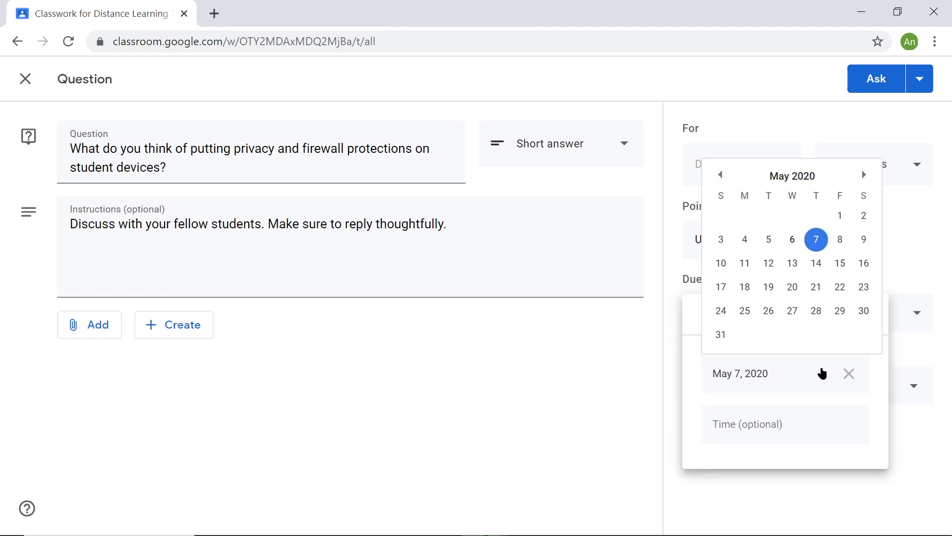
left_click(841, 263)
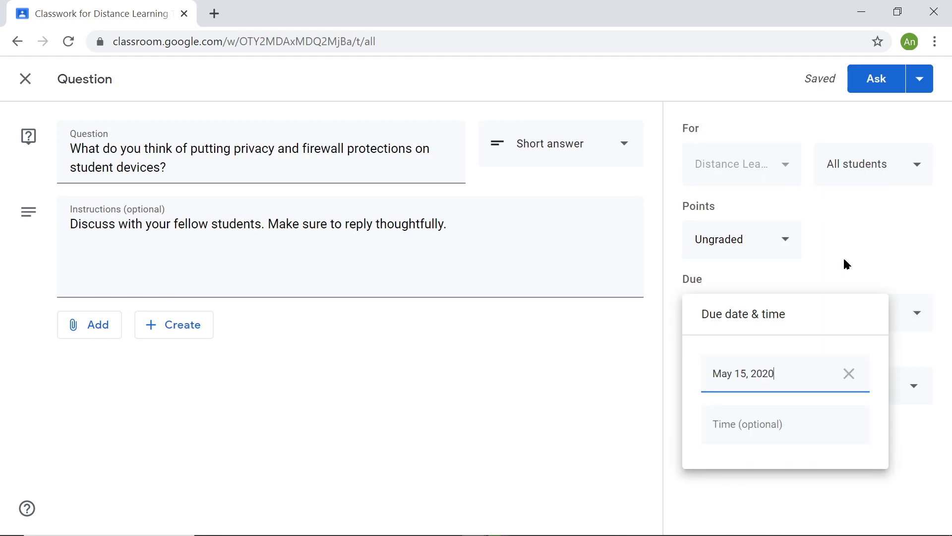
left_click(843, 259)
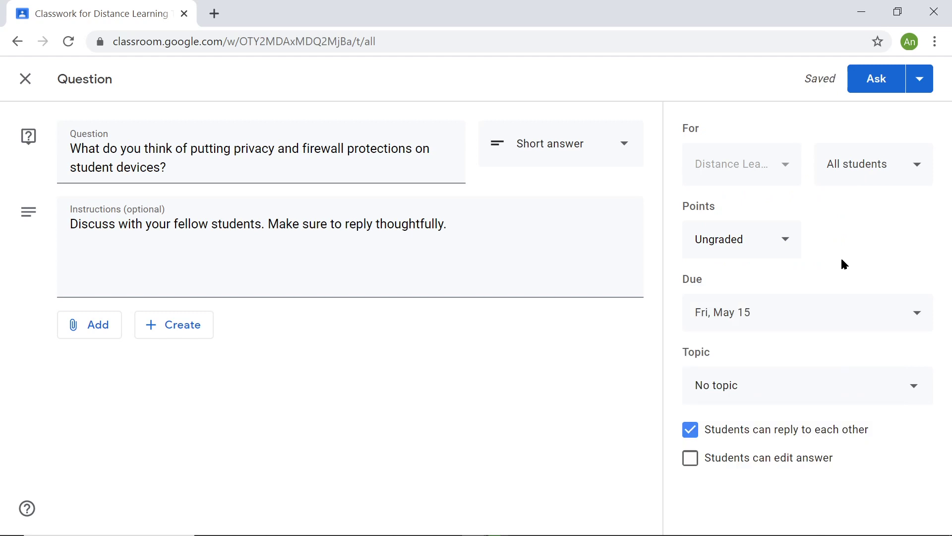
- Assign the question to the topic Designing Your Google Classroom Course and allow students to edit their answer
left_click(748, 392)
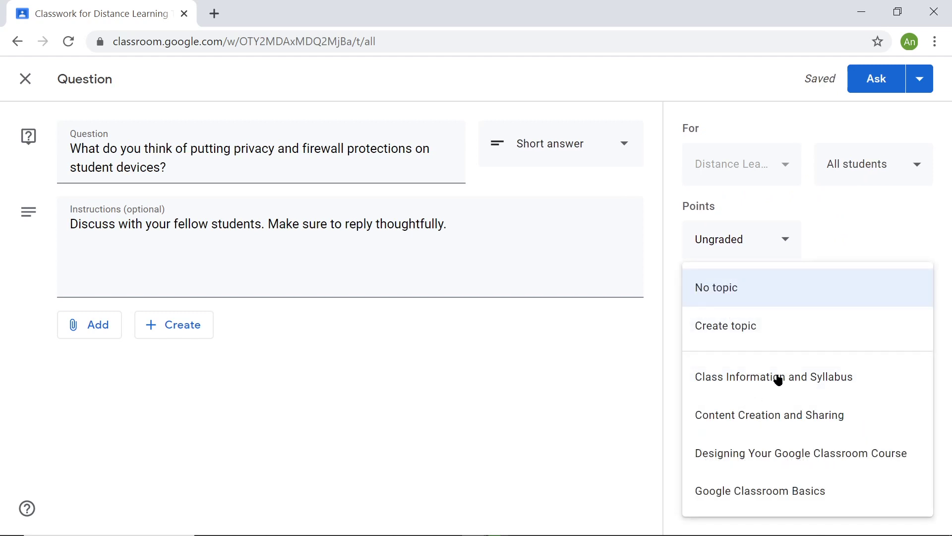
left_click(791, 454)
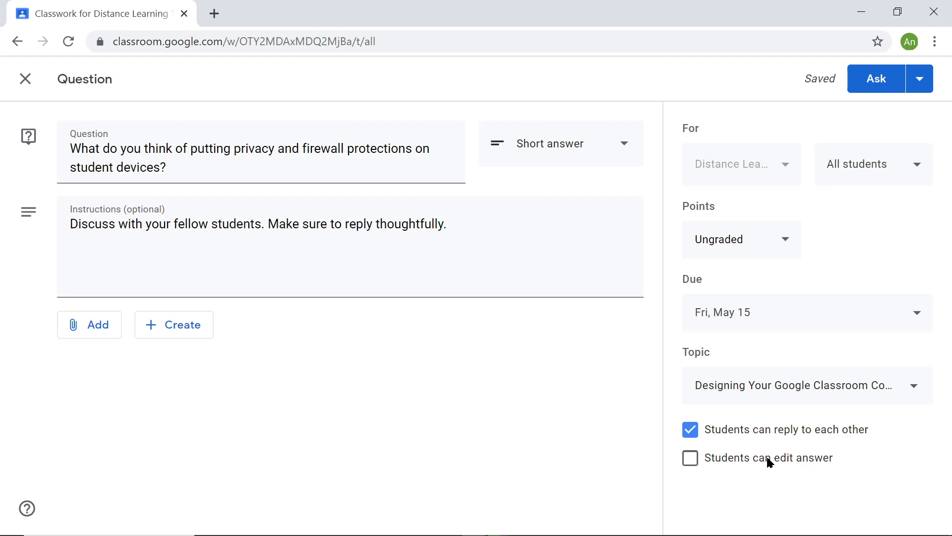
left_click(690, 457)
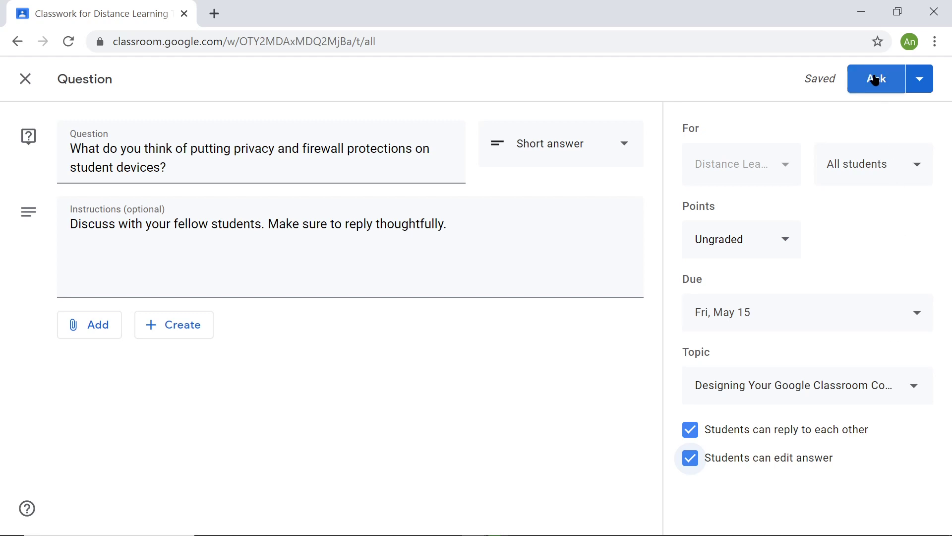
- Post the finished question to the class immediately using Ask
left_click(912, 79)
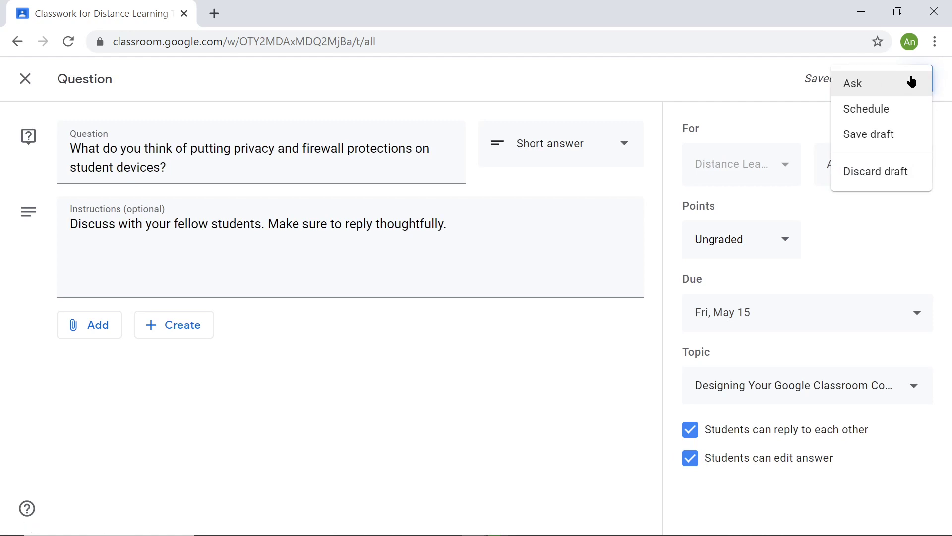
left_click(871, 82)
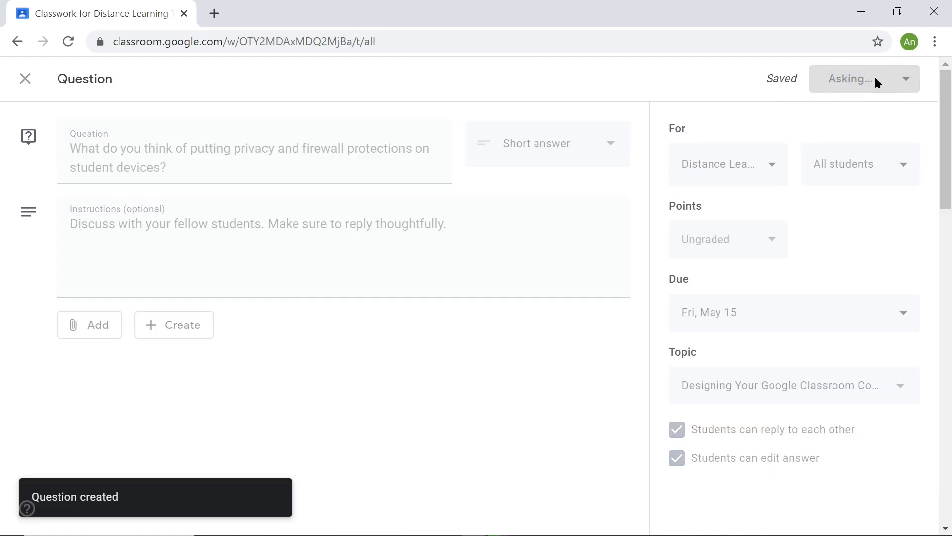
- Open the privacy and firewall question under Designing Your Google Classroom Course and review its student answers and question details
scroll(552, 291, "down", 8)
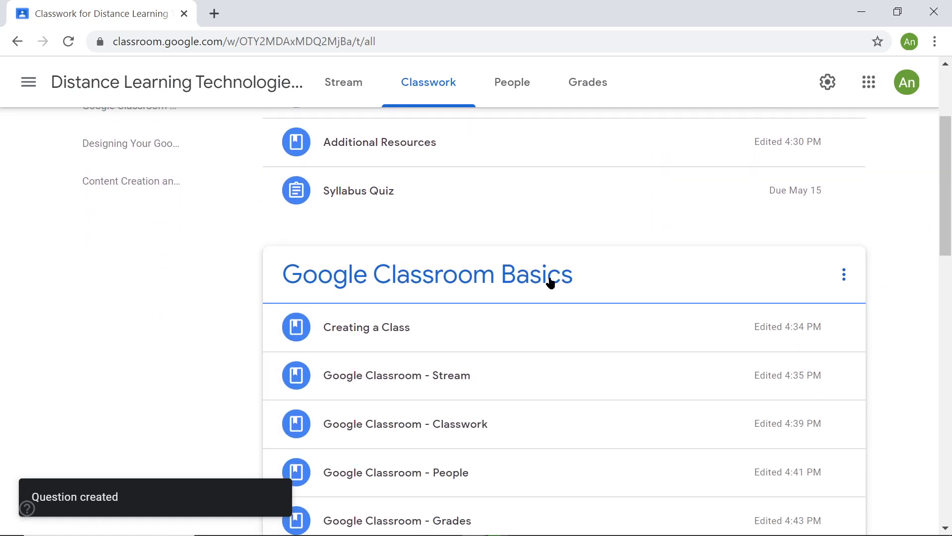
scroll(461, 366, "up", 3)
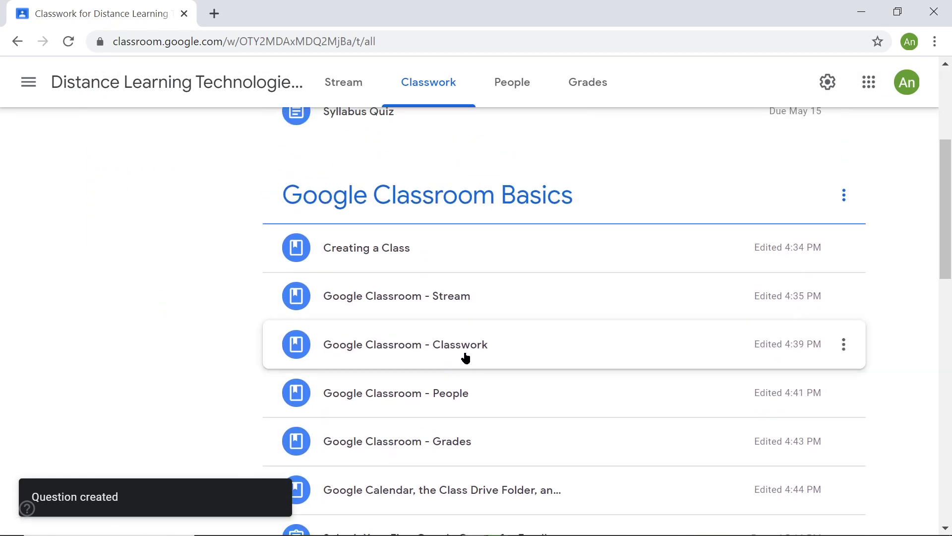
scroll(463, 357, "down", 8)
left_click(462, 279)
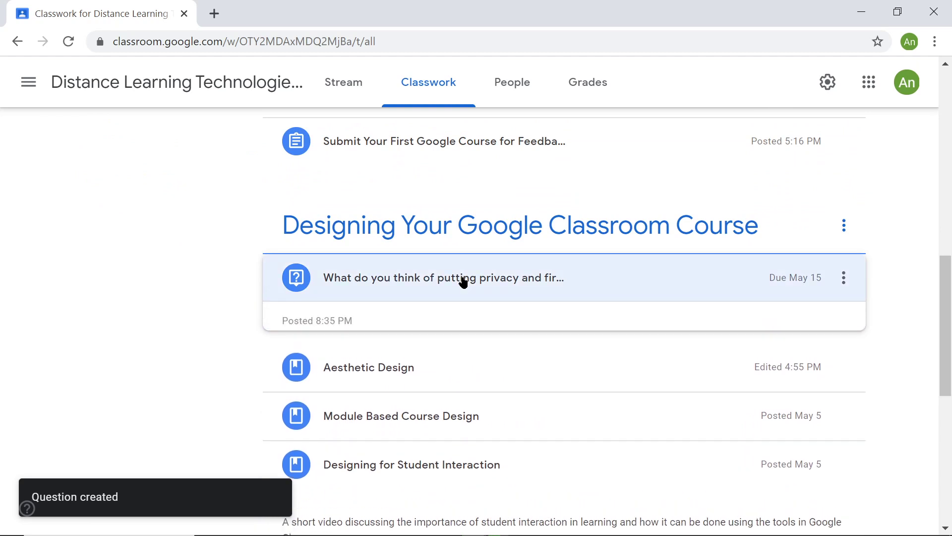
left_click(325, 428)
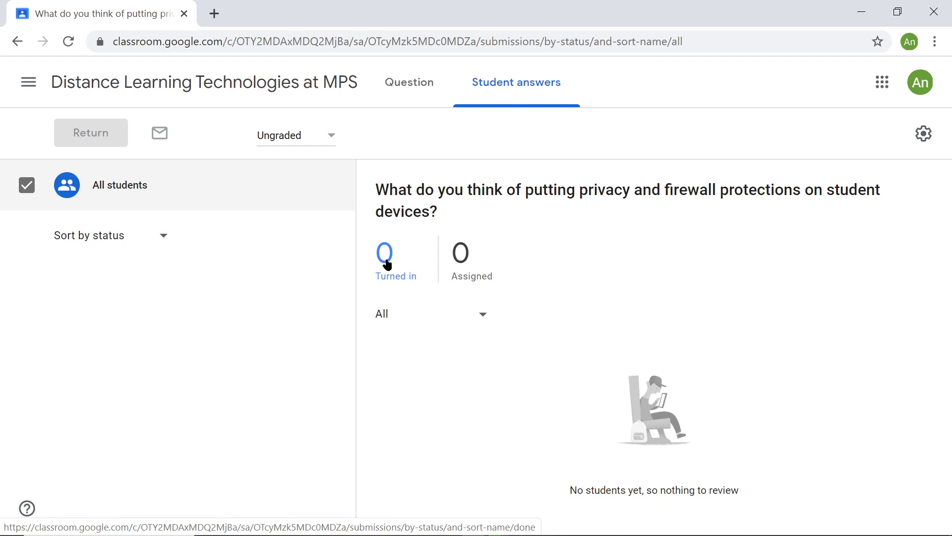
left_click(393, 82)
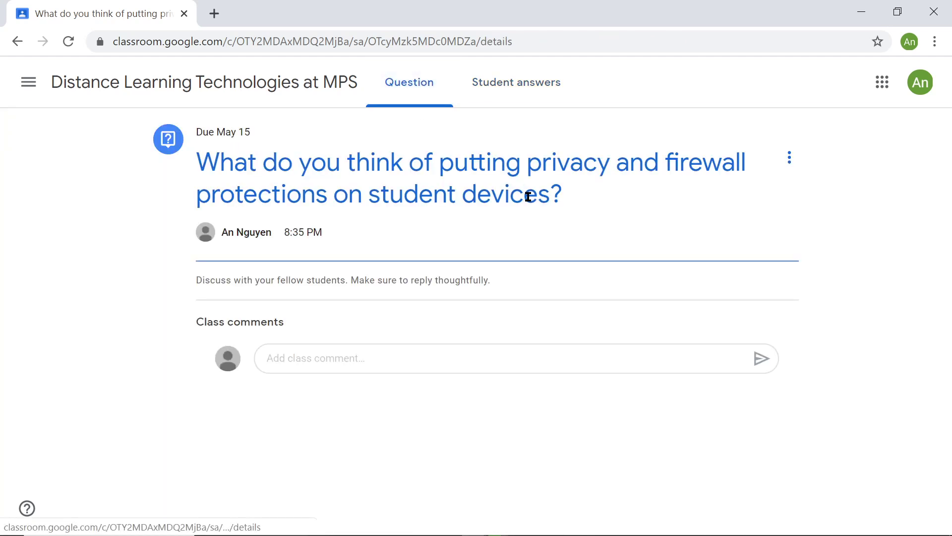